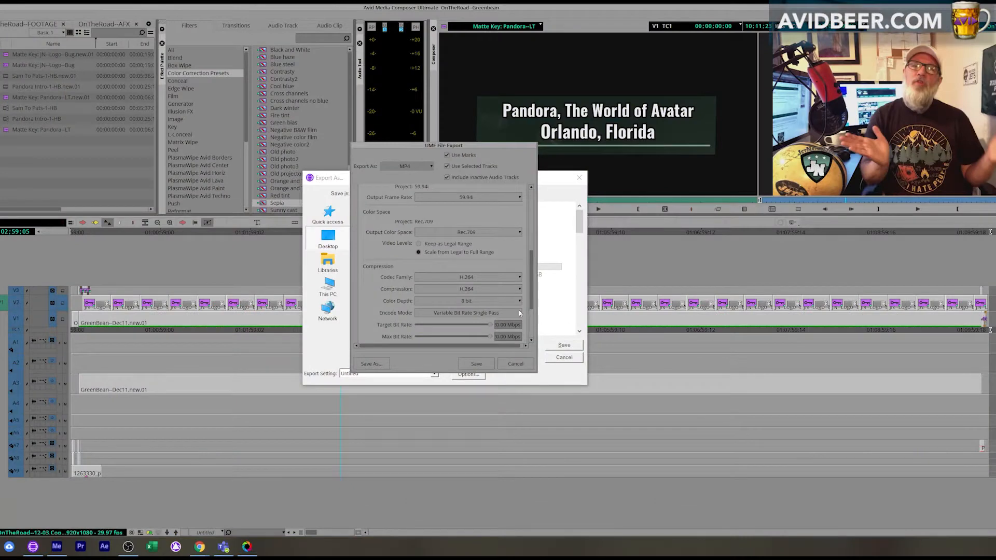
Review the MP4 export's frame size, frame rate, compression and audio settings, and leave the export without saving.
scroll(440, 311, down, 3)
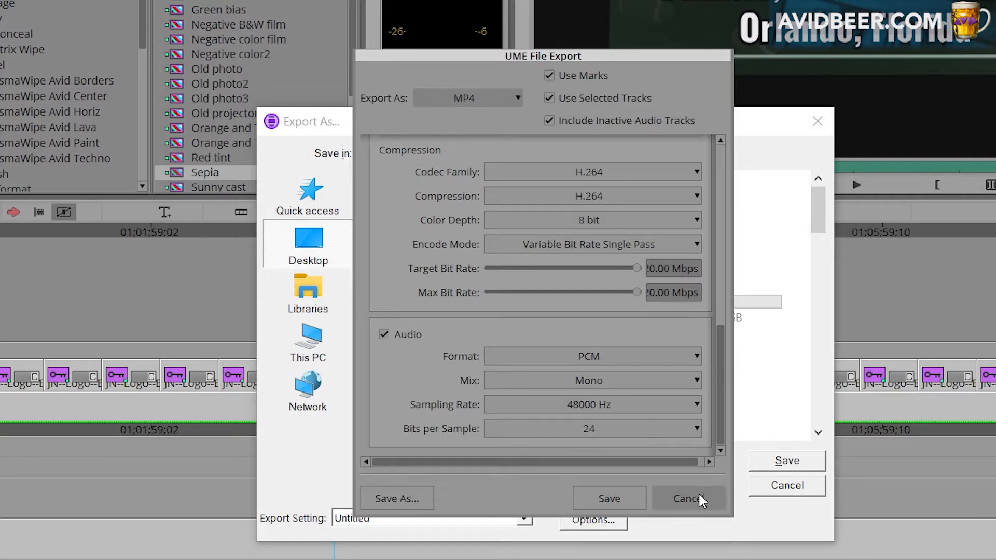
click(720, 229)
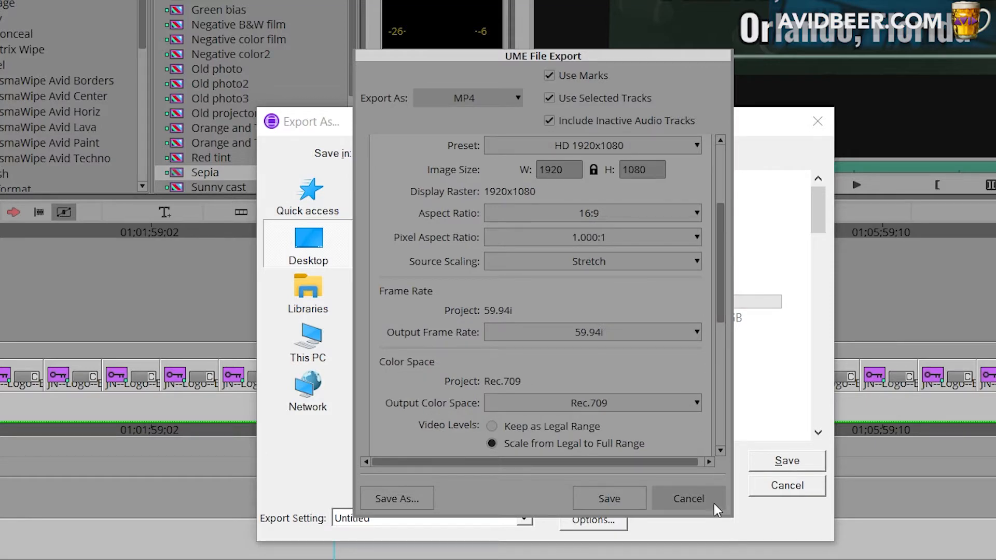
scroll(567, 235, down, 5)
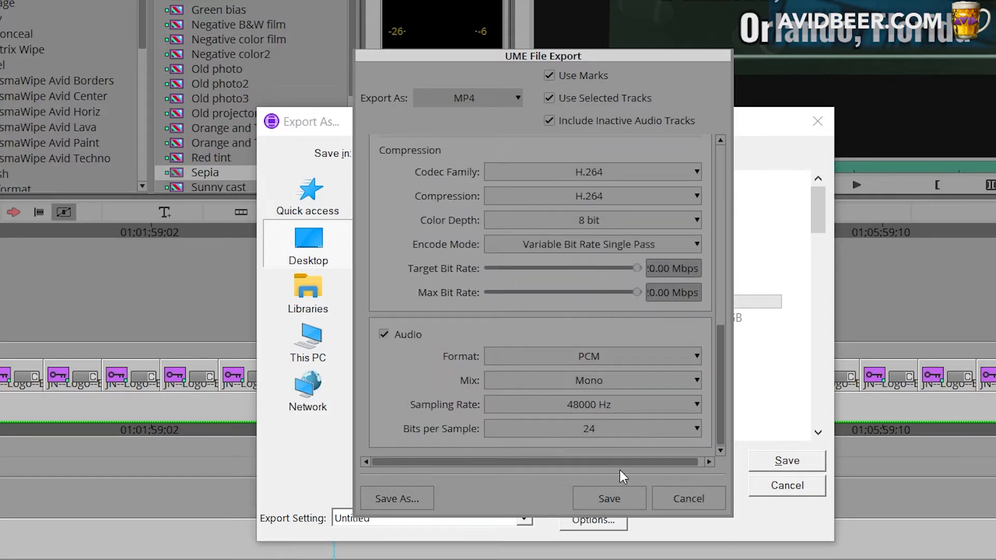
click(686, 499)
click(785, 485)
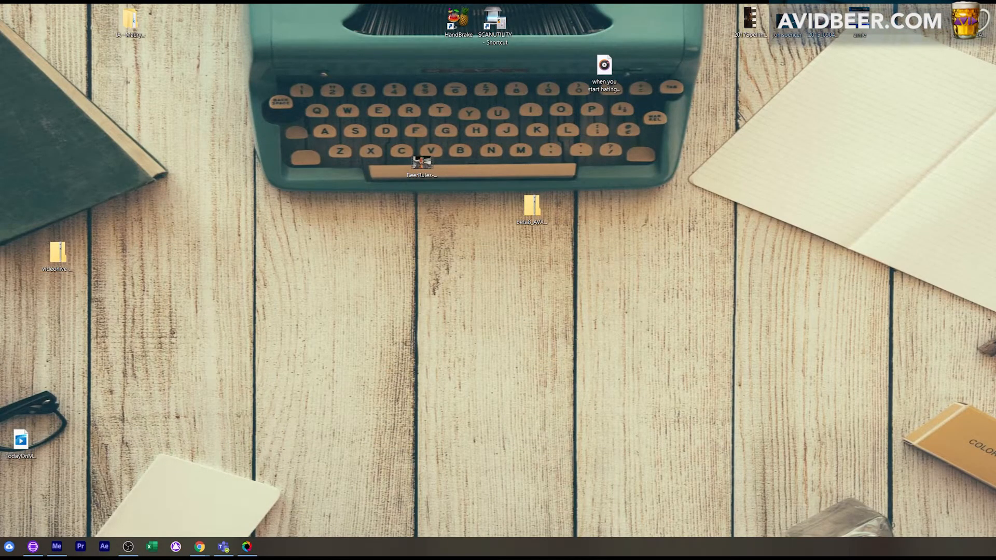
Upload the BeerRULES--YTFINAL.mp4 file from the desktop to My Drive in Google Drive.
drag(422, 163, 495, 256)
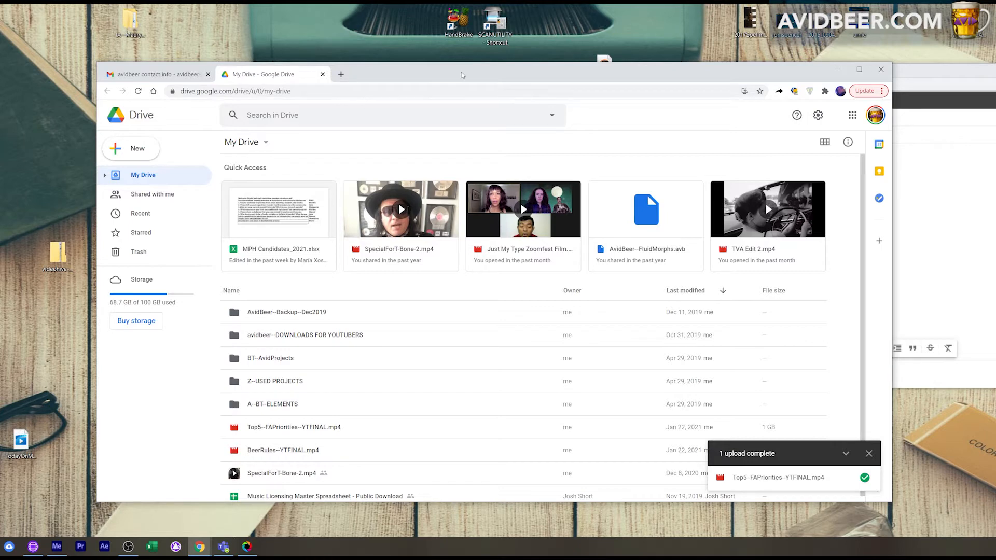
drag(465, 73, 471, 50)
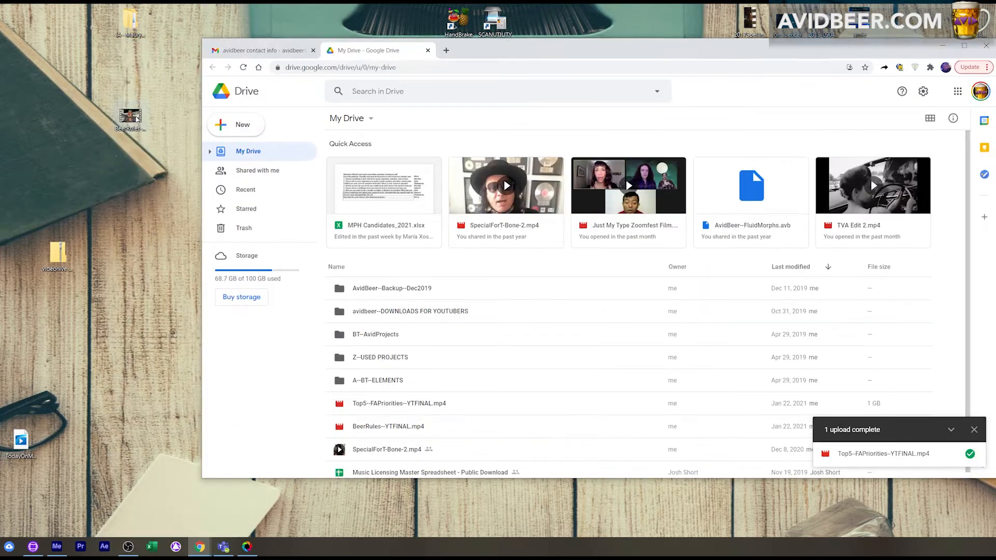
drag(135, 118, 669, 400)
Set link access for BeerRULES--YTFINAL.mp4 to "Anyone with the link" and select its sharing link for copying.
click(397, 400)
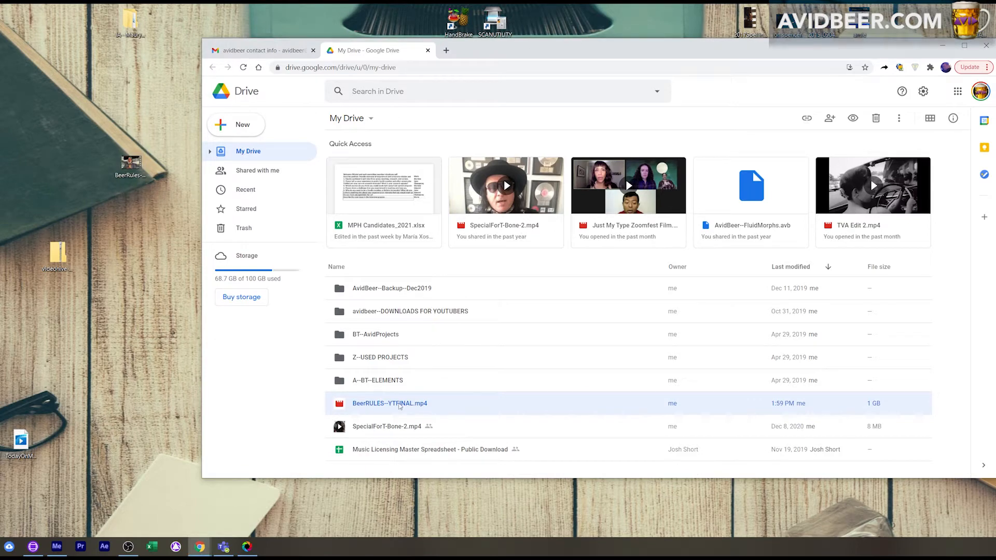
right_click(396, 400)
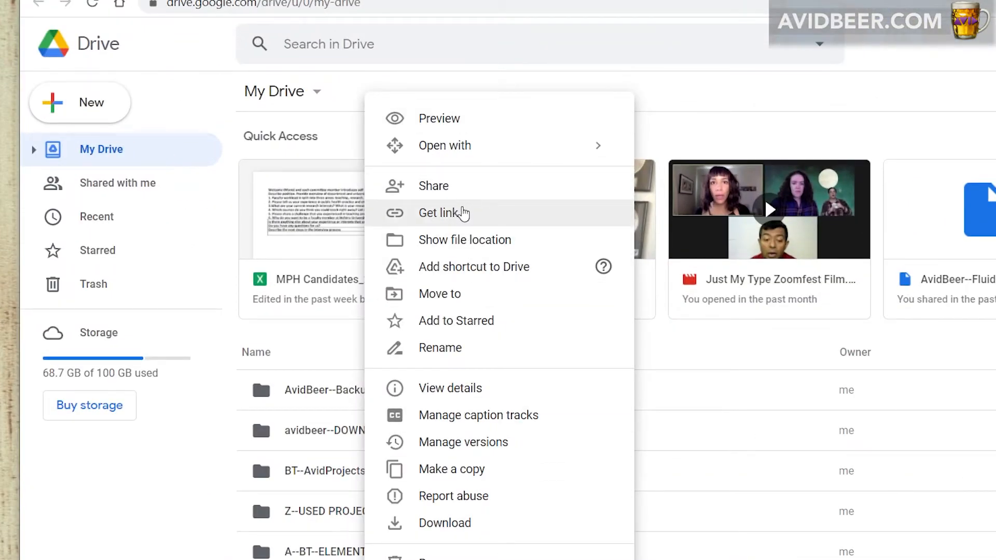
click(460, 211)
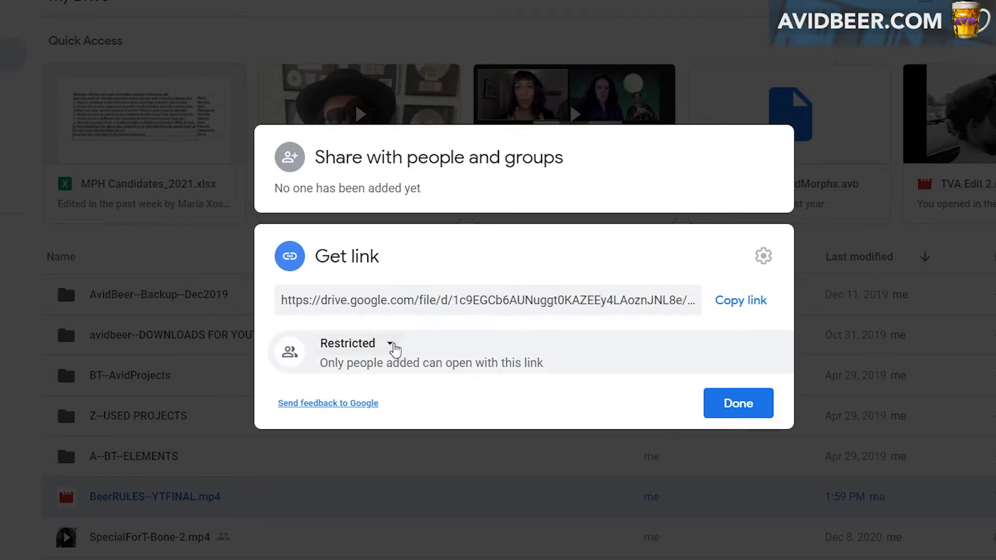
click(390, 344)
click(420, 421)
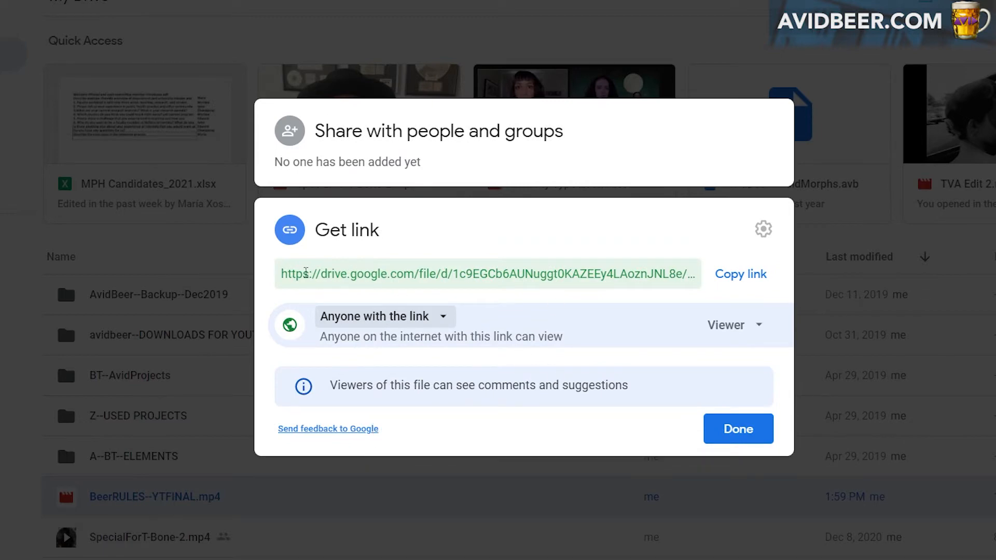
click(294, 271)
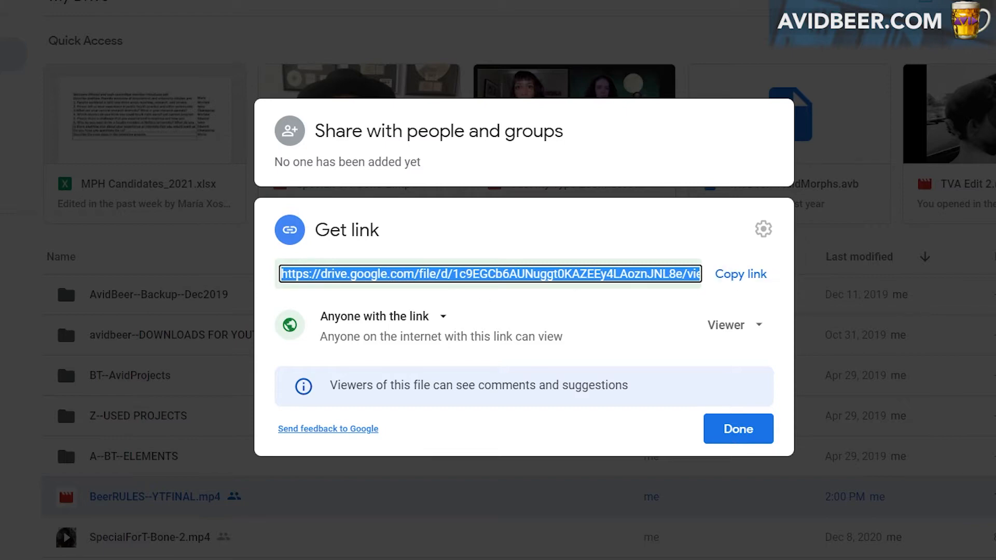
Insert the copied Drive link into the "BeerRULES Link" email draft with the display text "Beer Rules Video Link".
key(alt+Tab)
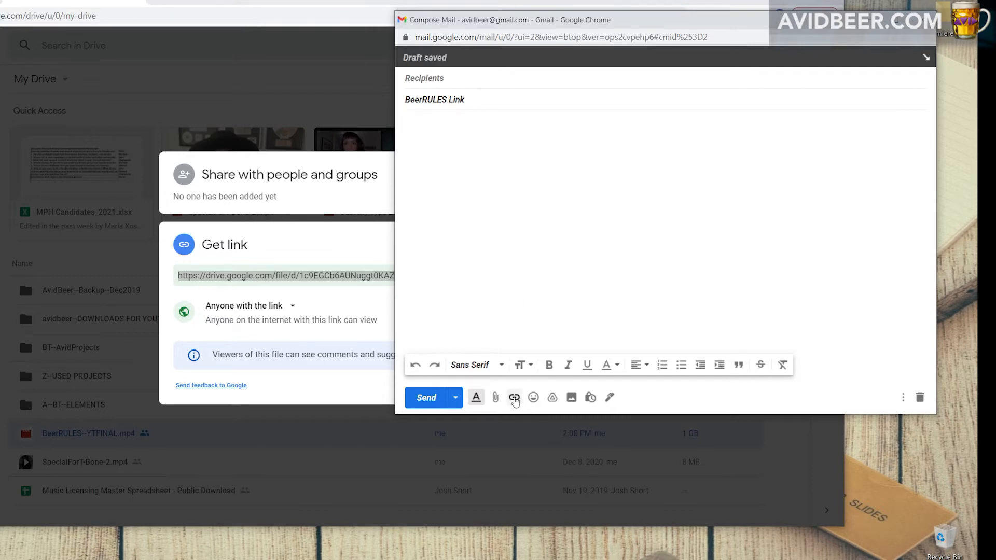
click(514, 398)
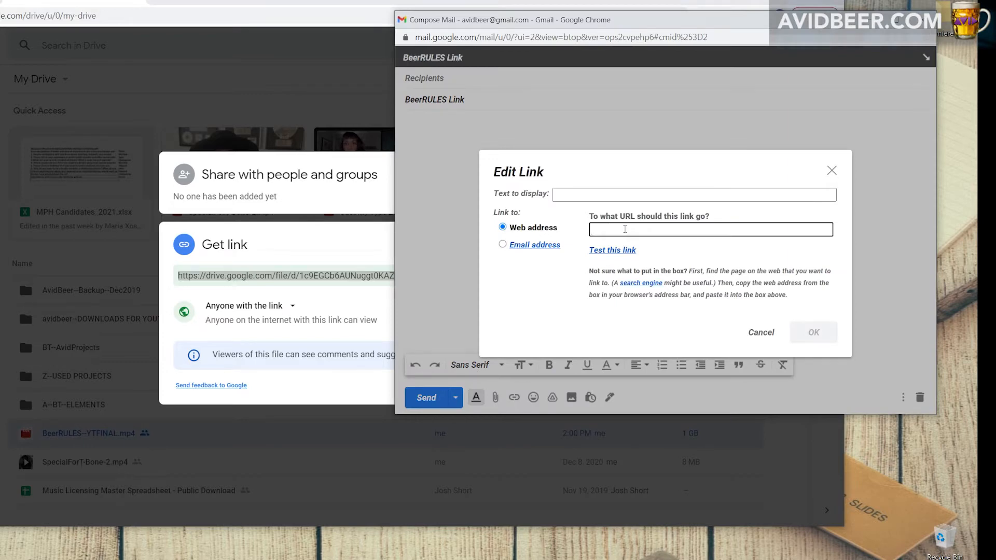
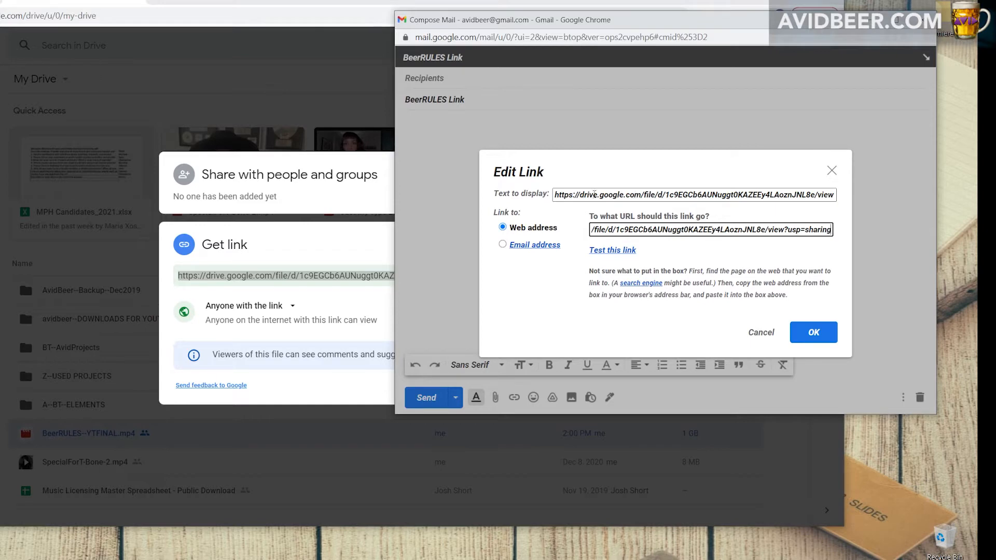
drag(554, 195, 976, 236)
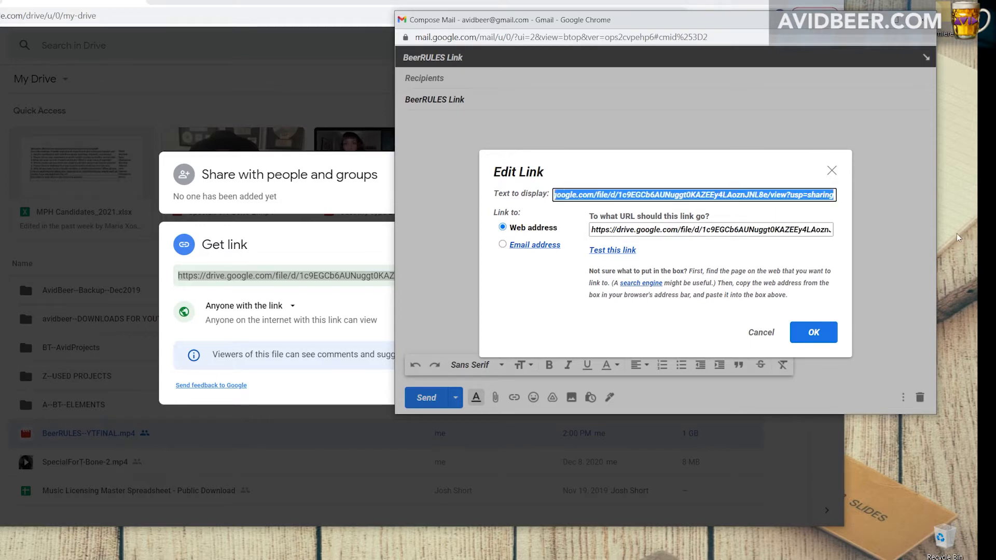
text(Ber)
key(BackSpace)
text(er)
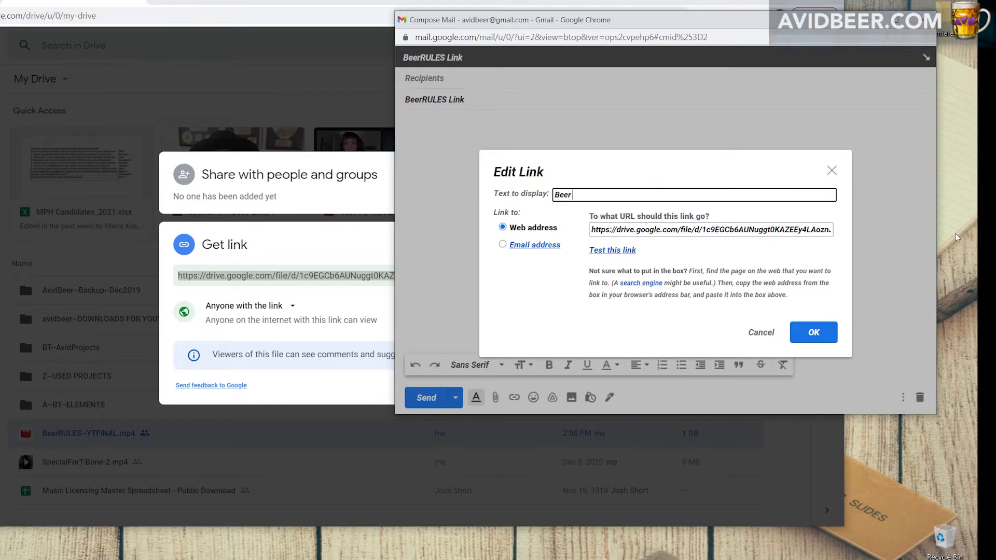
text( Rules Video Link)
key(Return)
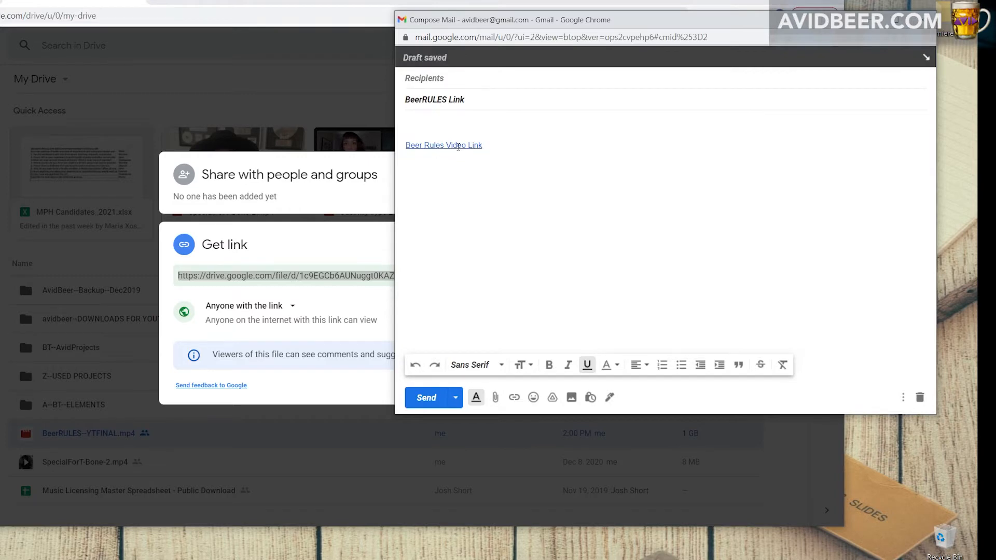
Open the Drive address of the "Beer Rules Video Link" in the draft to test the link.
right_click(459, 146)
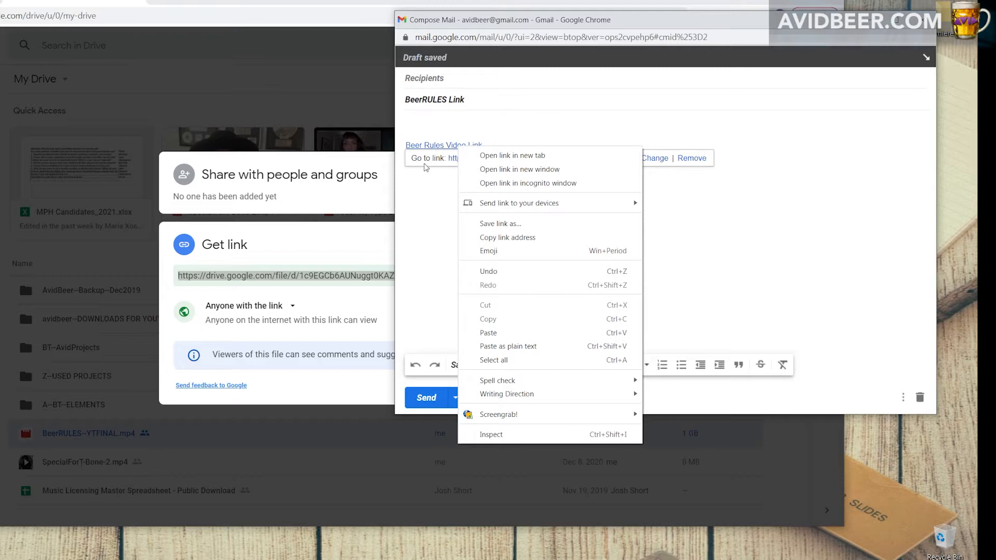
click(419, 163)
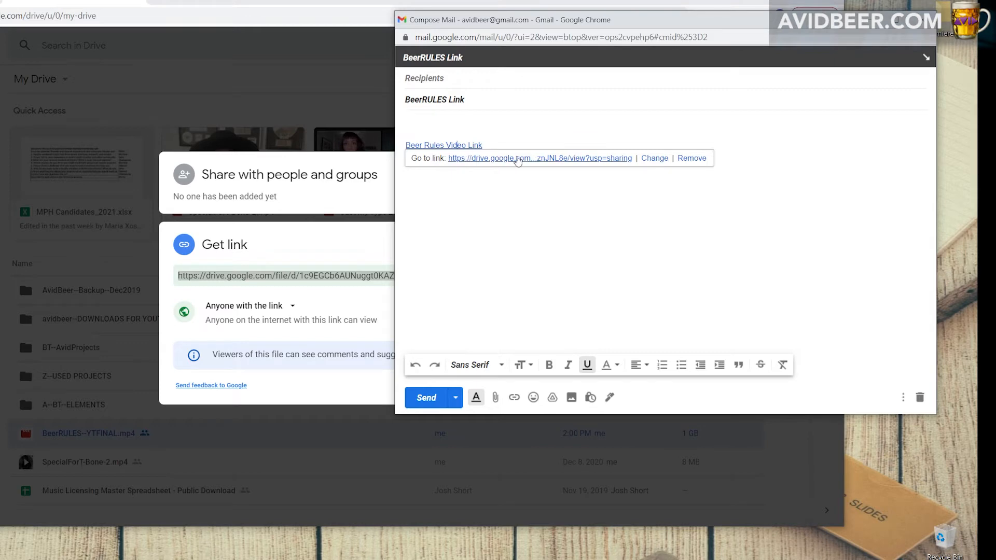
click(534, 159)
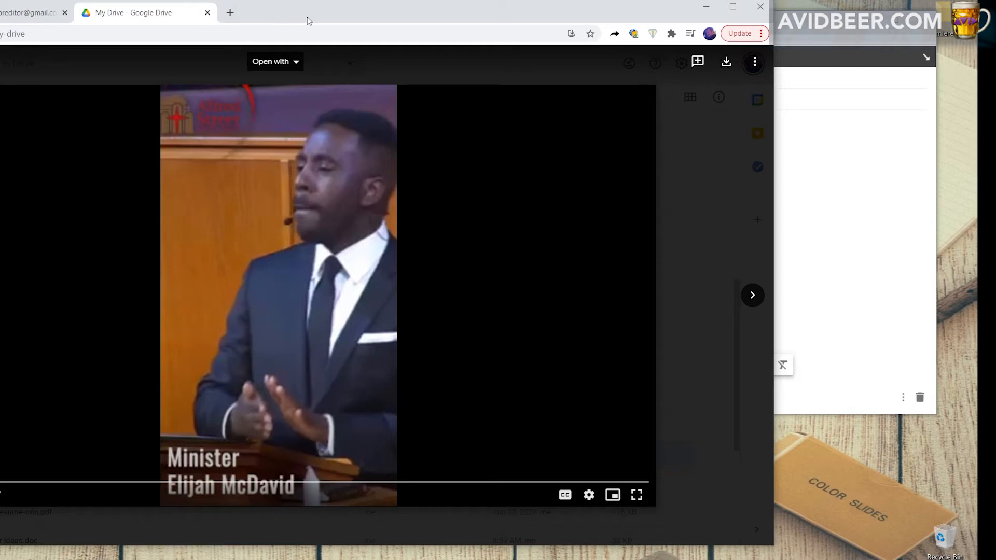
Close the other video's Drive window and the BeerRULES--YTFINAL.mp4 preview, and return to the email draft.
drag(315, 13, 281, 45)
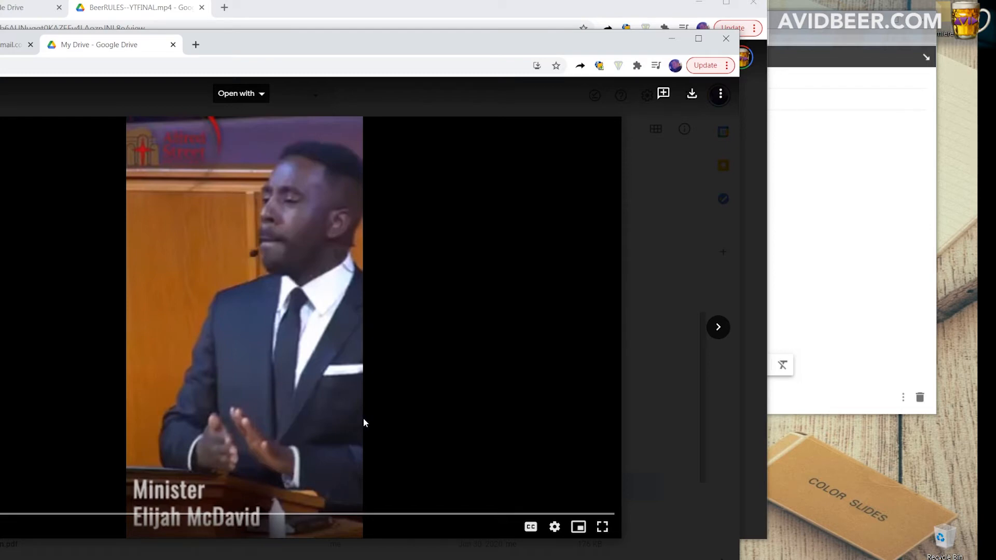
click(729, 38)
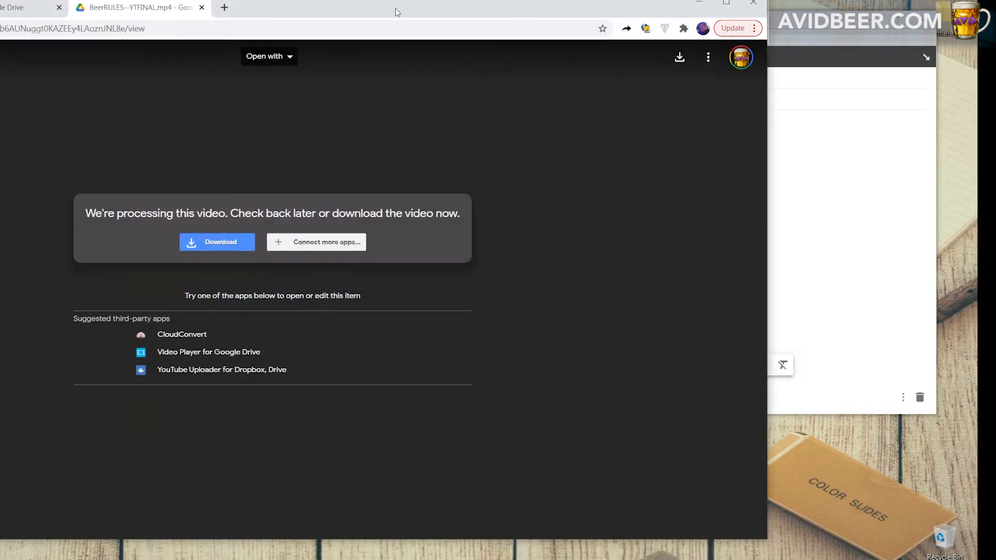
drag(306, 4, 175, 25)
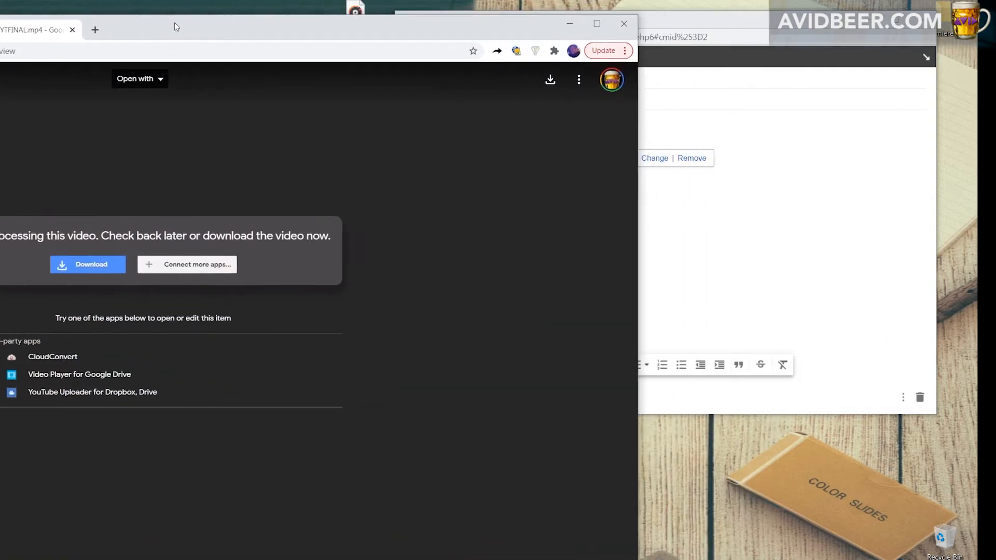
click(630, 25)
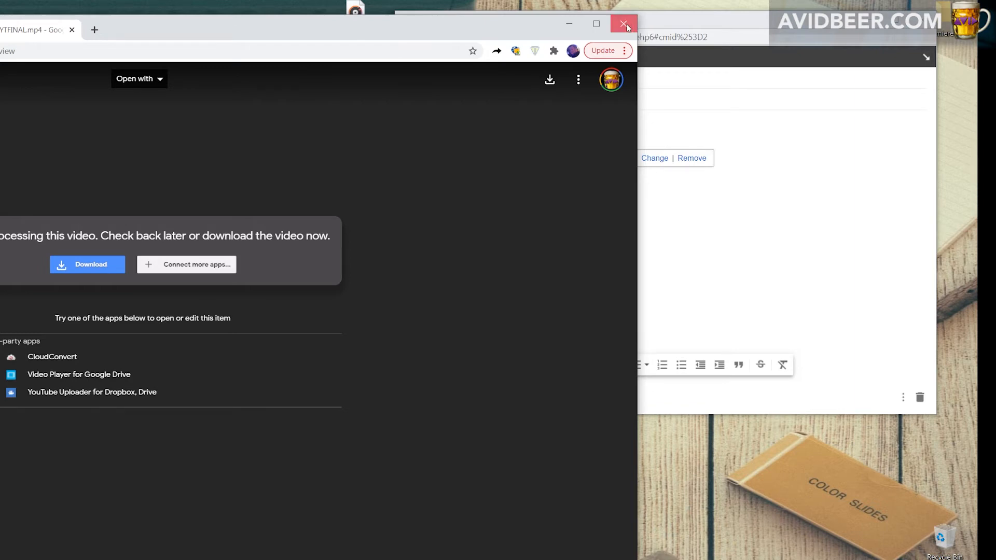
click(71, 29)
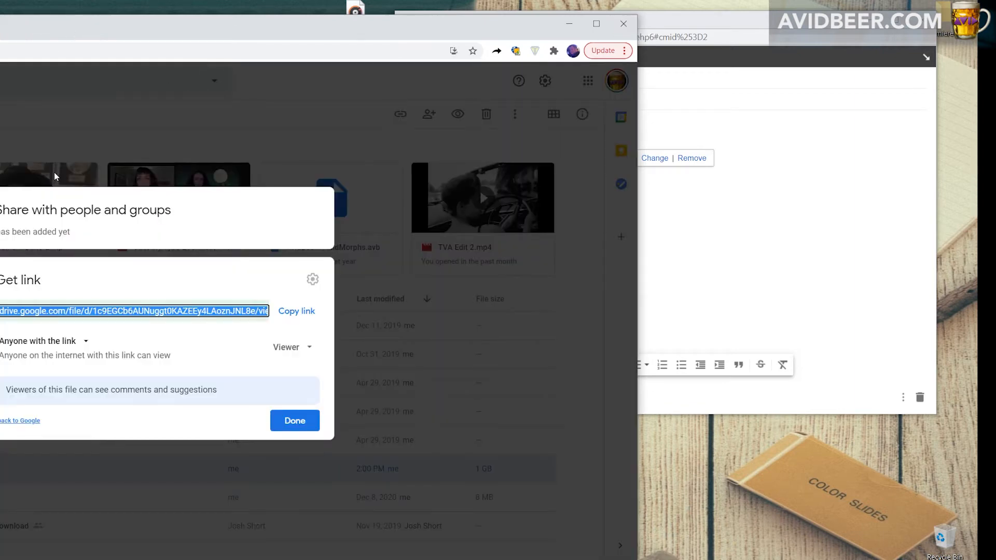
click(690, 26)
Add a line of random placeholder text to the email body below the video link.
click(532, 206)
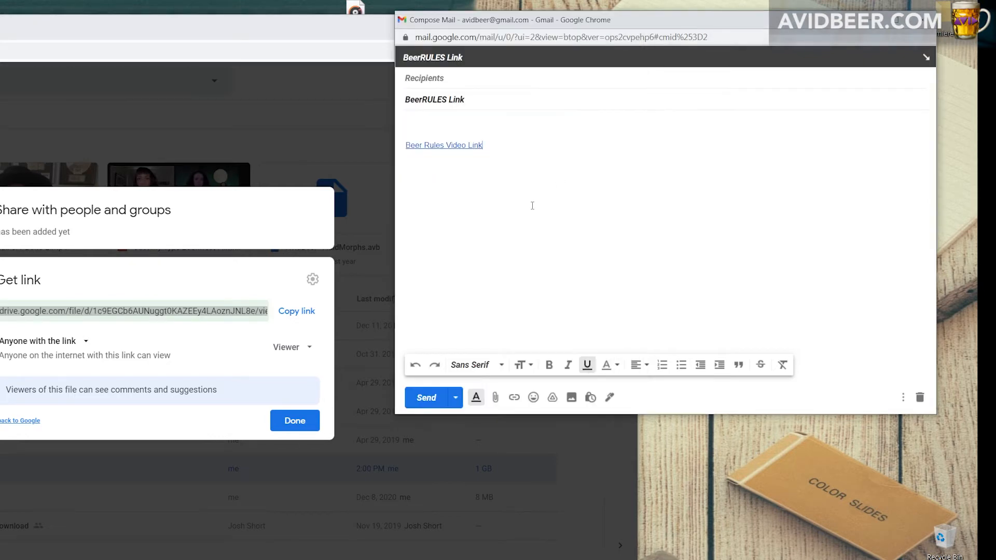
text(kjaklfjkljsdfasdfasdflj)
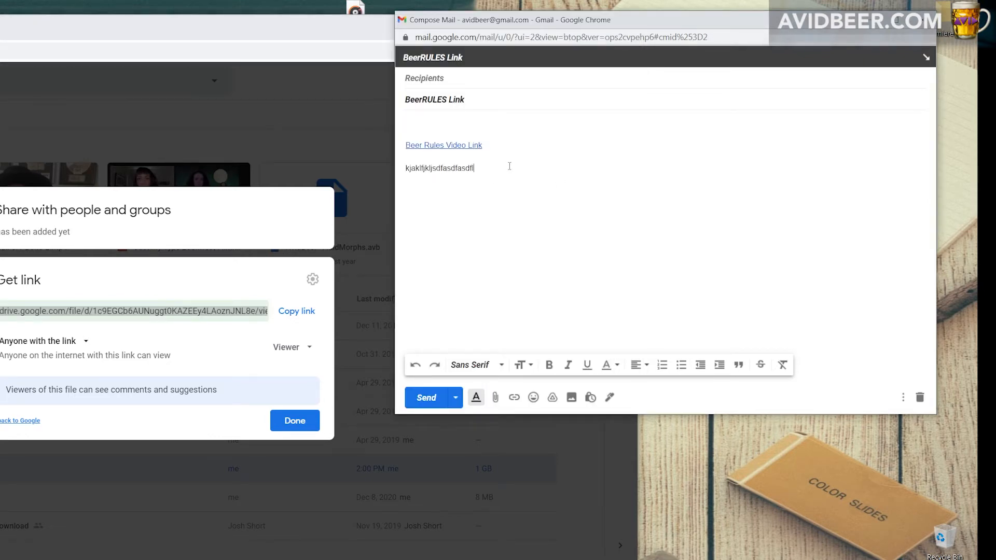
text(llllll)
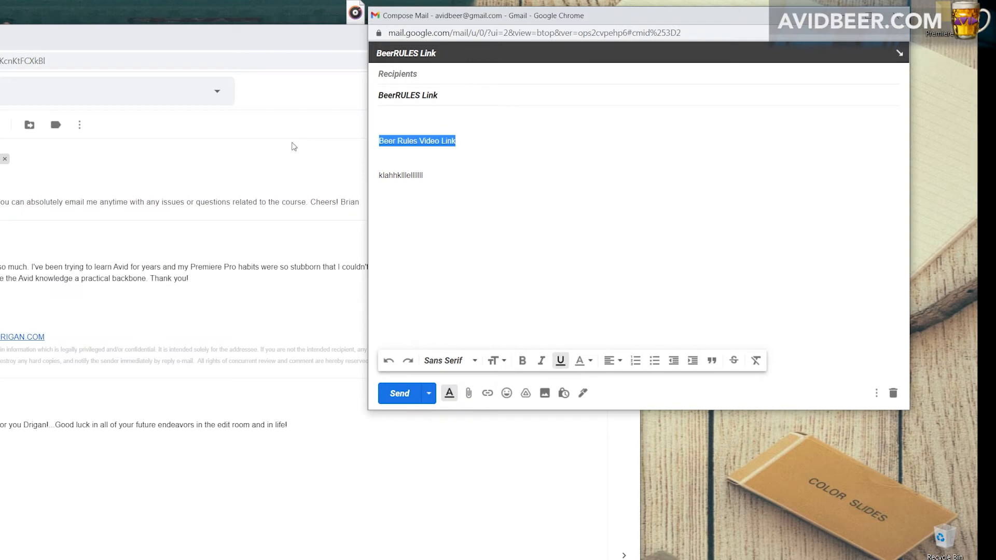
click(463, 148)
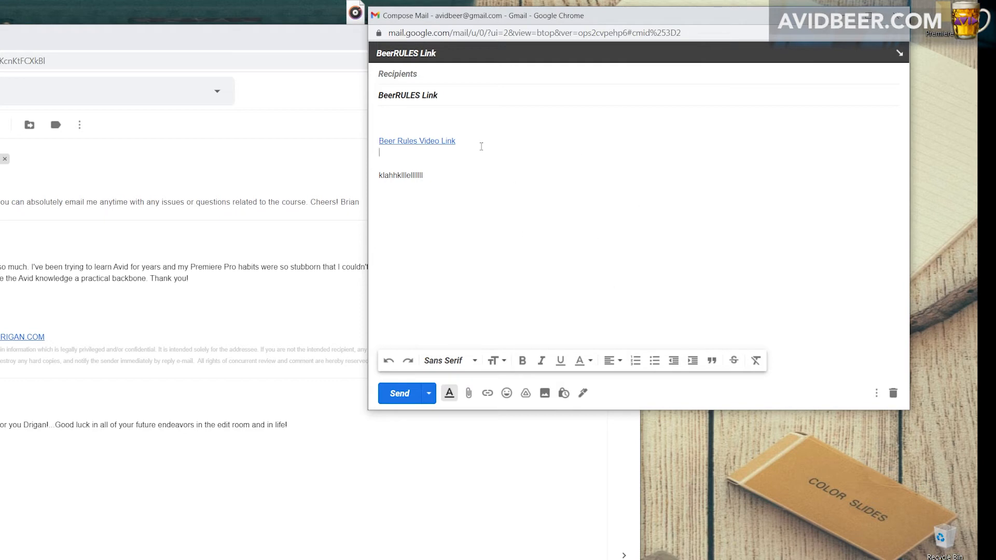
Close the Gmail browser window and switch to Adobe Media Encoder.
click(297, 39)
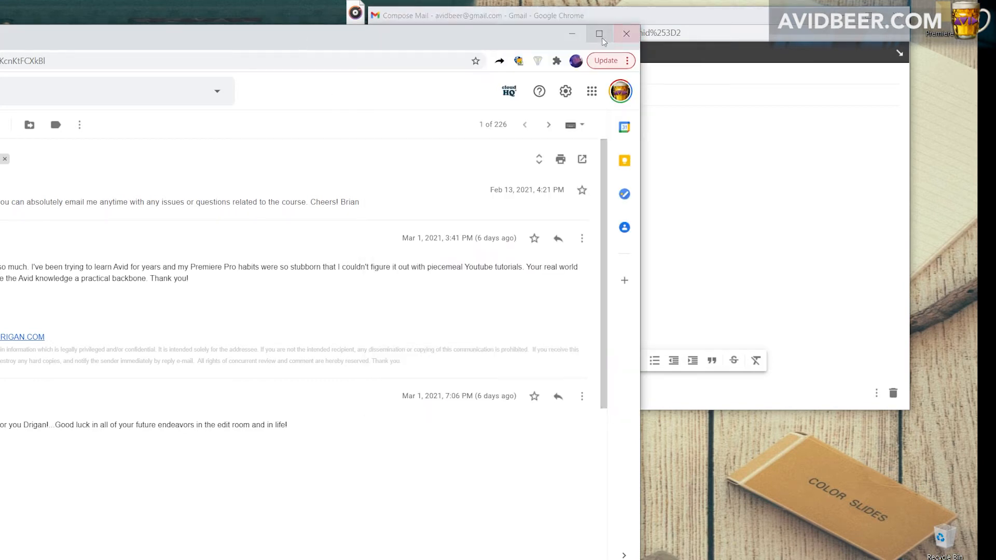
click(625, 33)
click(204, 149)
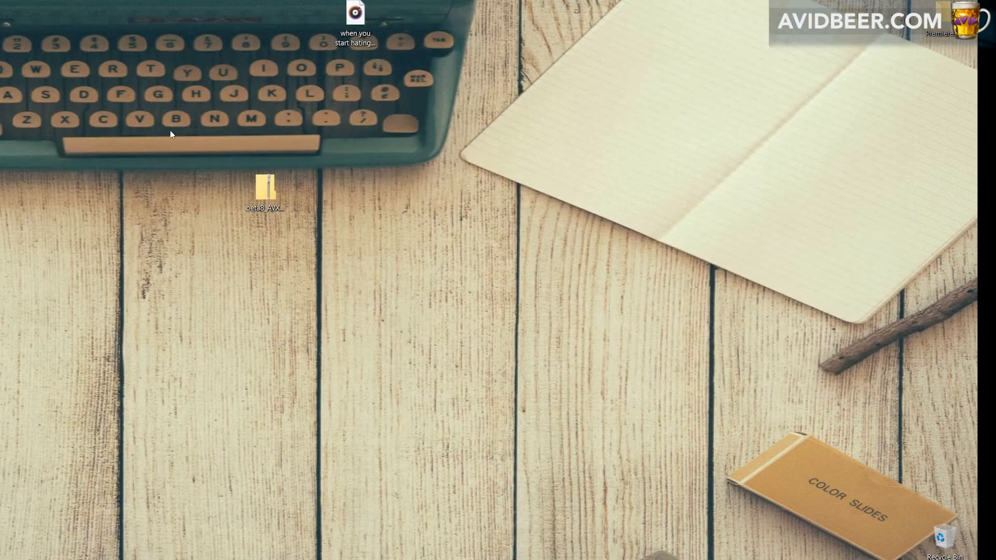
double_click(138, 190)
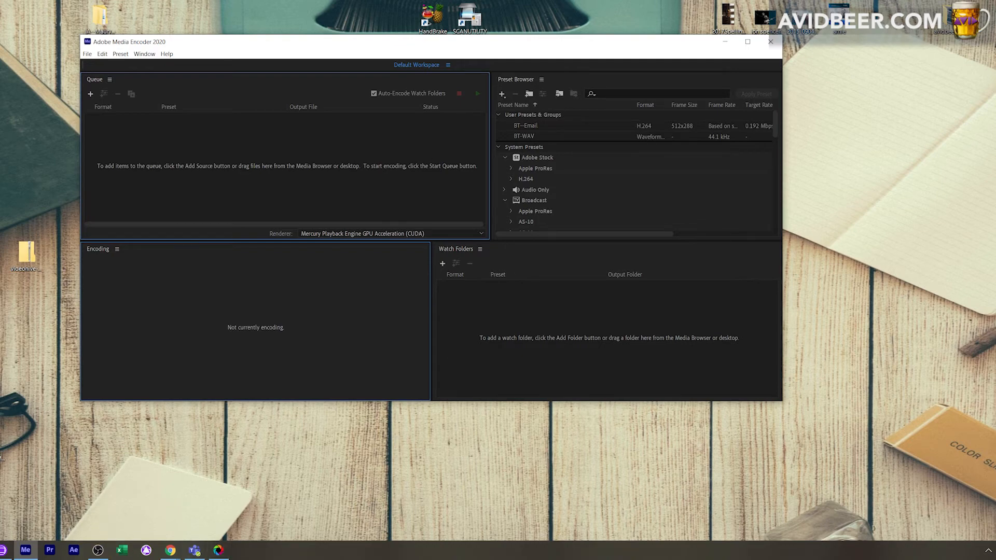
Switch to Chrome, open Gmail and start a new email message.
click(170, 549)
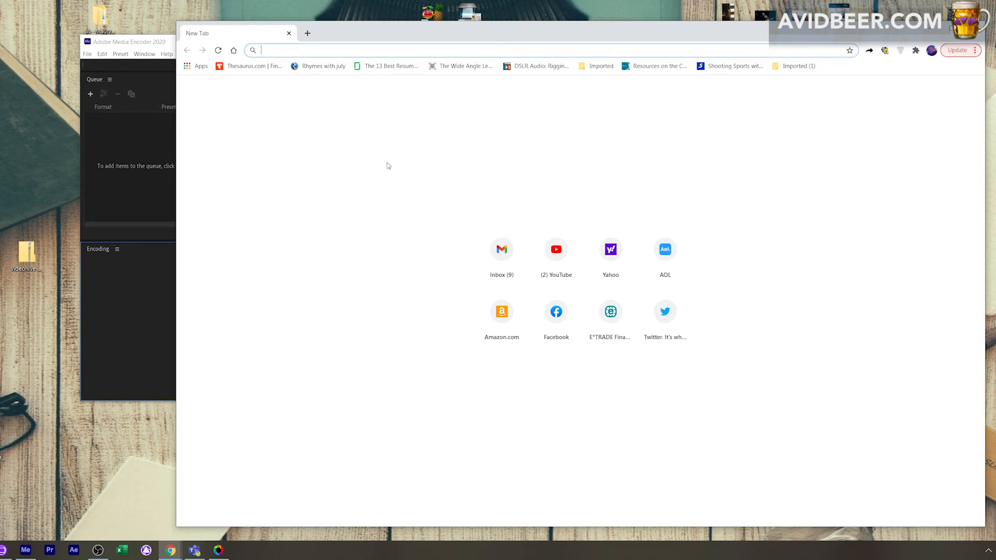
text(gmail)
key(Return)
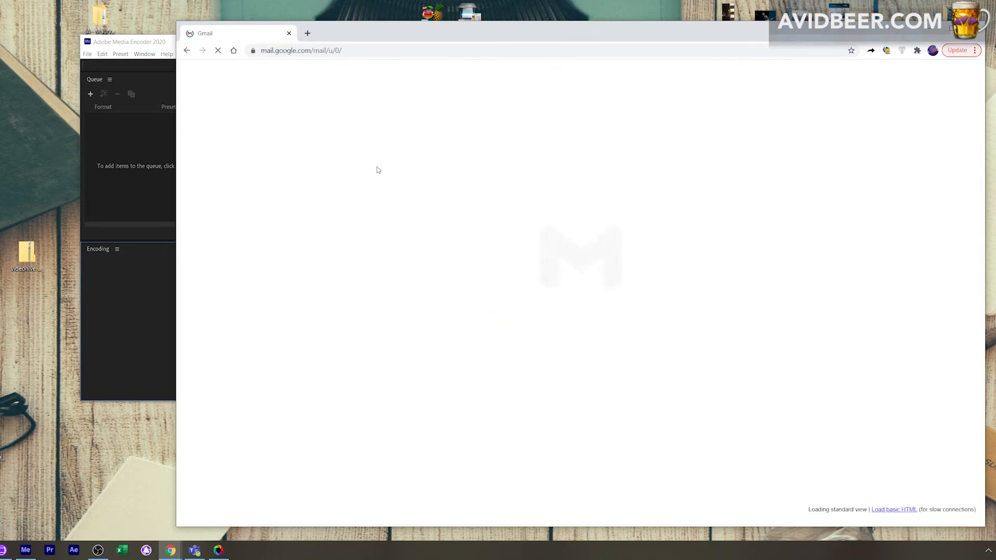
click(222, 110)
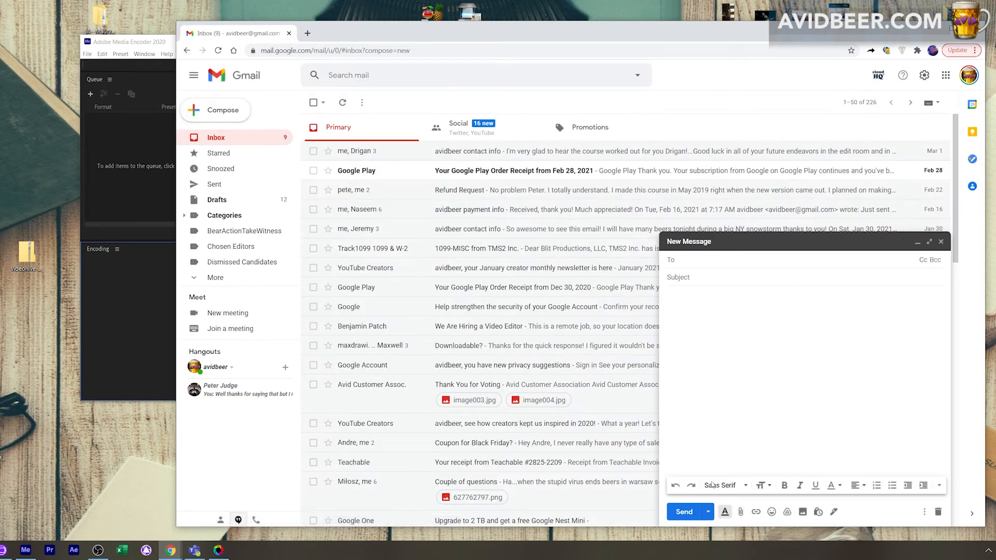
Browse for a file to attach to the new message, select the Pandora Intro video, and cancel the selection.
click(740, 511)
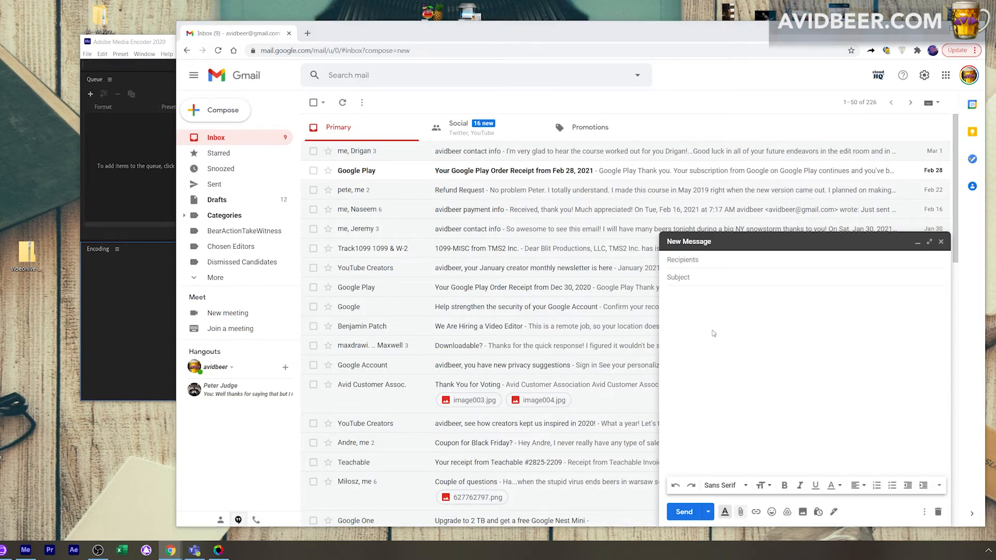
click(407, 184)
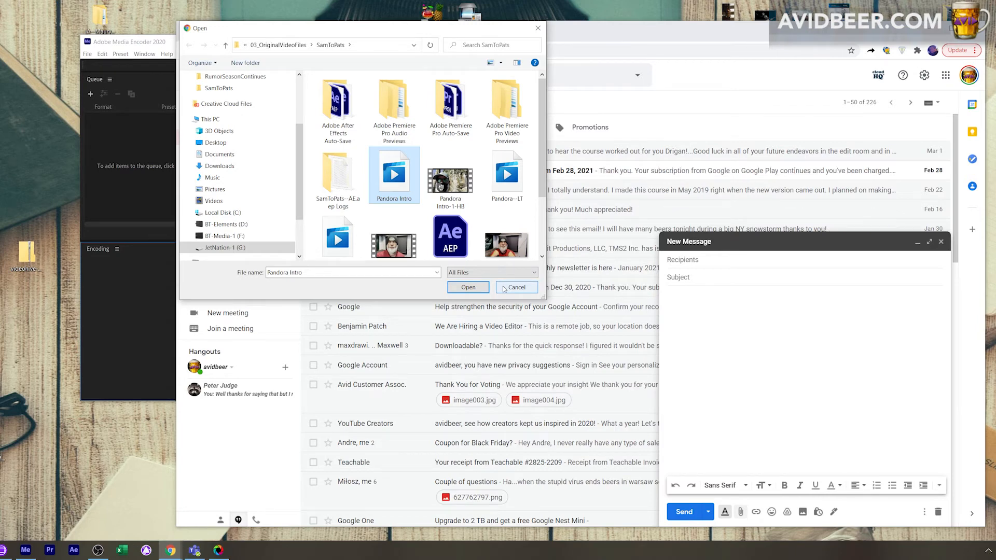
click(512, 288)
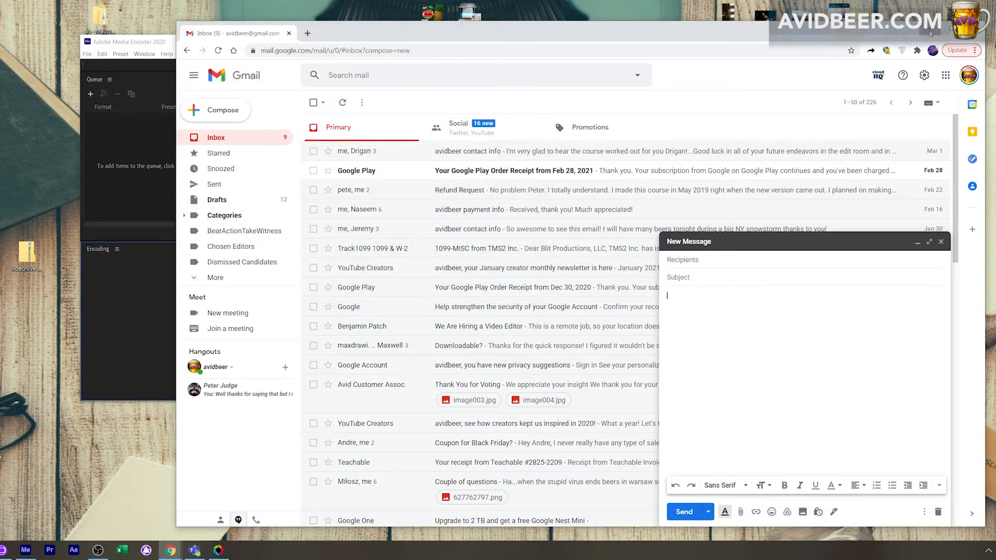
Put the Gmail window away, reposition the Adobe Media Encoder window and make it taller.
click(930, 33)
drag(491, 45, 444, 87)
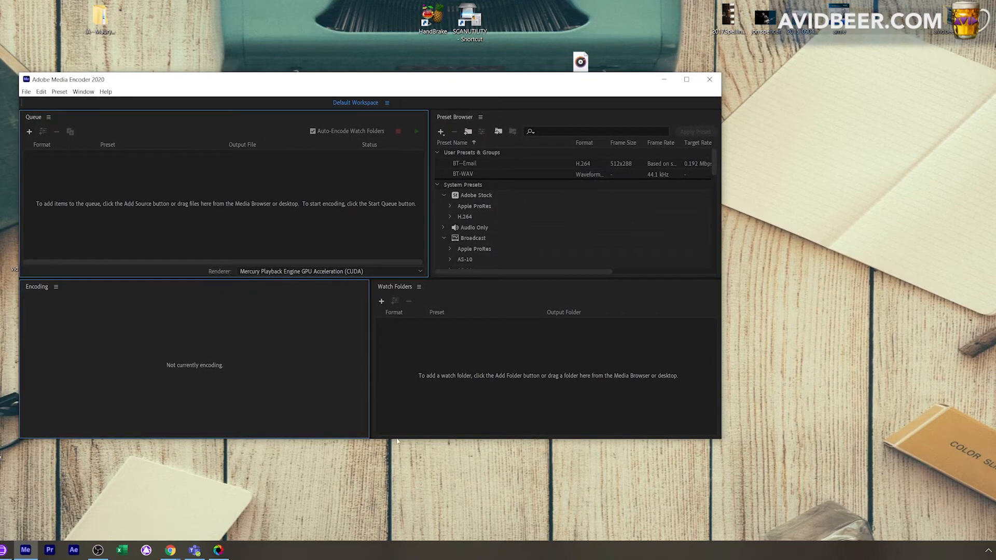
drag(403, 439, 403, 473)
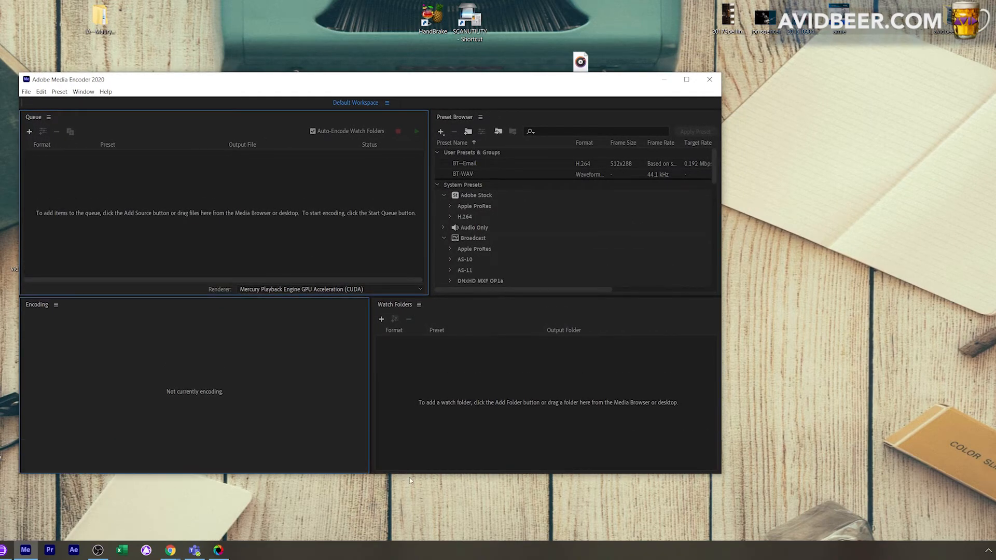
Switch to Shutter Encoder and arrange its window side by side with Adobe Media Encoder.
click(218, 550)
drag(560, 46, 888, 67)
drag(565, 73, 475, 65)
drag(919, 59, 869, 51)
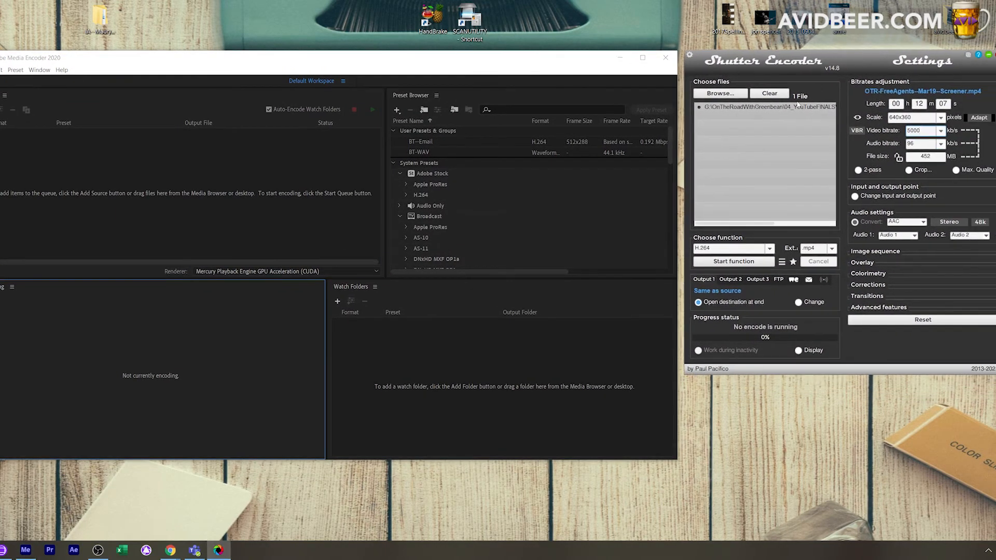
Queue BeerRules--YTFINAL.mp4 in Adobe Media Encoder with the BT--Email preset and show the video bitrate section of its export settings.
click(231, 212)
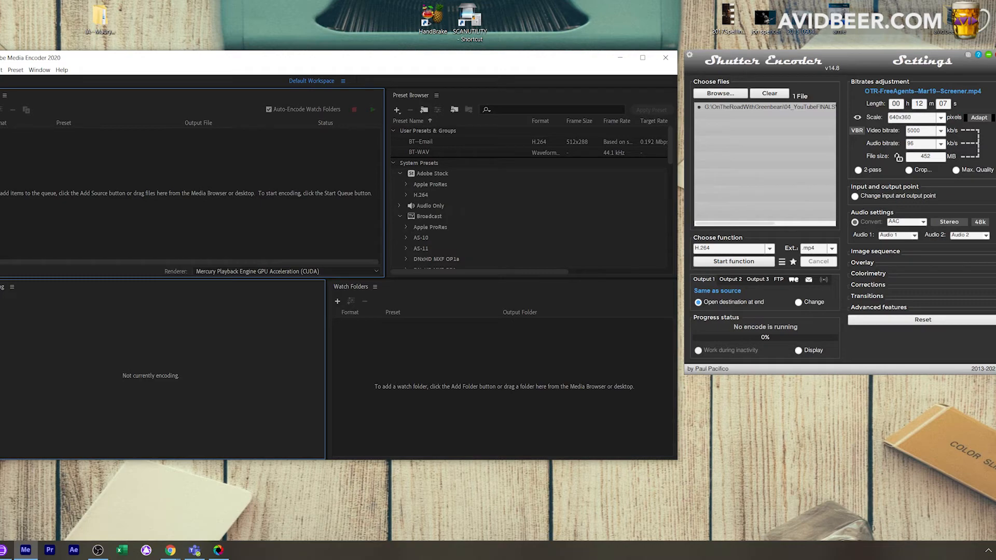
drag(241, 61, 293, 259)
click(395, 209)
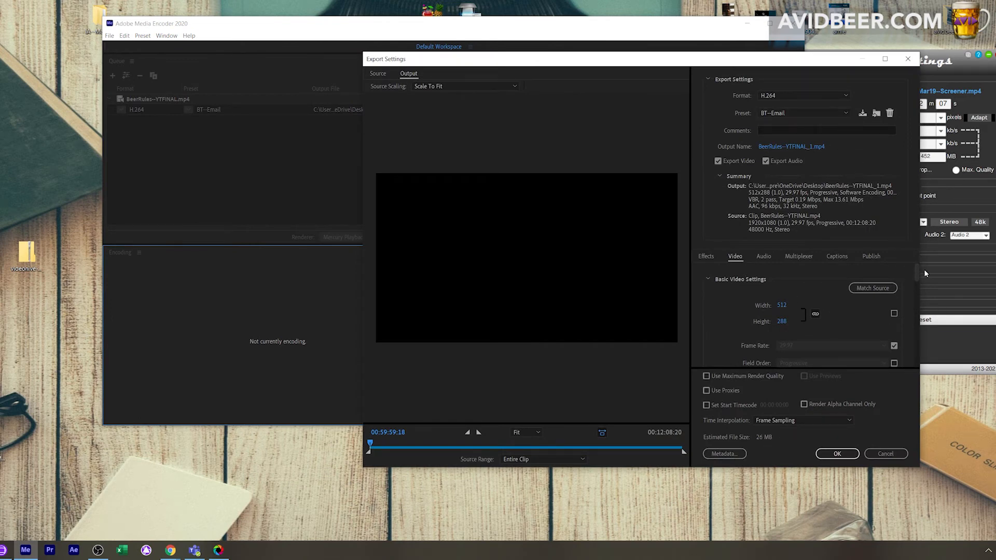
drag(917, 276, 913, 342)
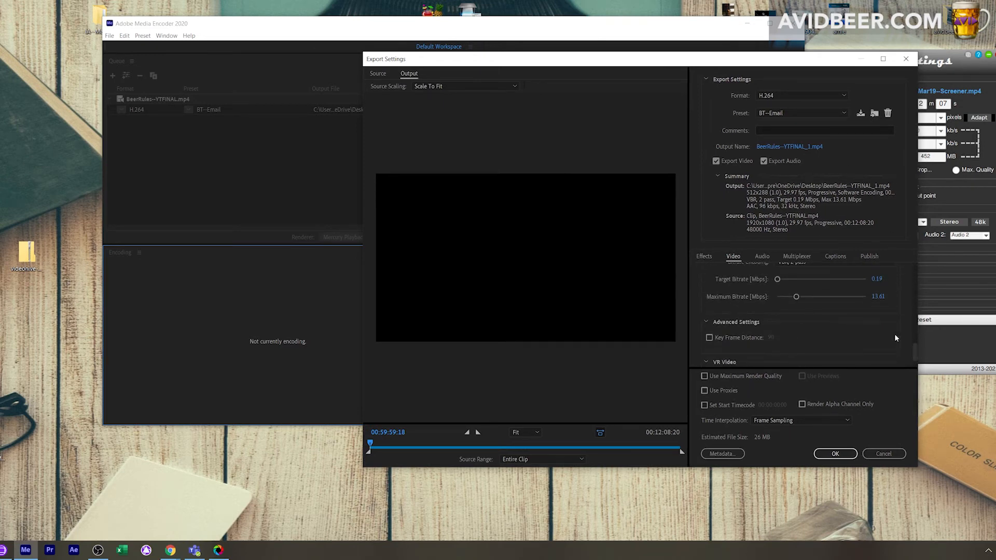
mouse_move(915, 350)
mouse_down()
mouse_move(917, 323)
mouse_move(916, 342)
mouse_up()
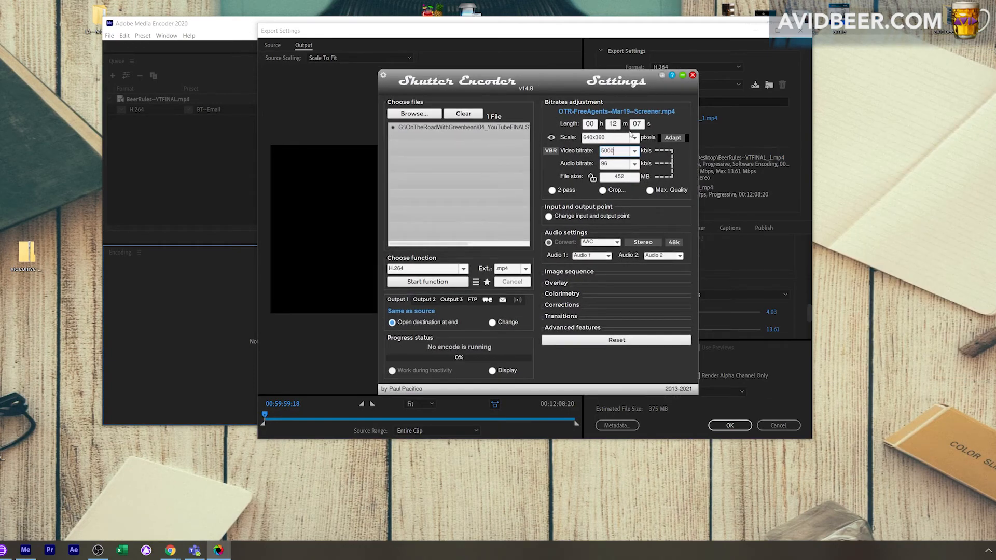
Set the video bitrate in Shutter Encoder to 500 kb/s and close the program.
click(629, 151)
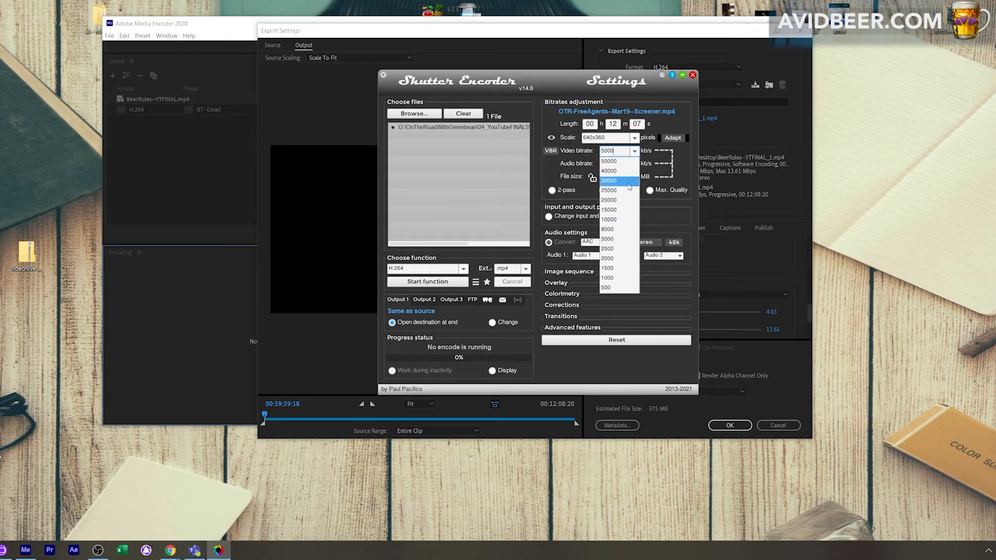
key(BackSpace)
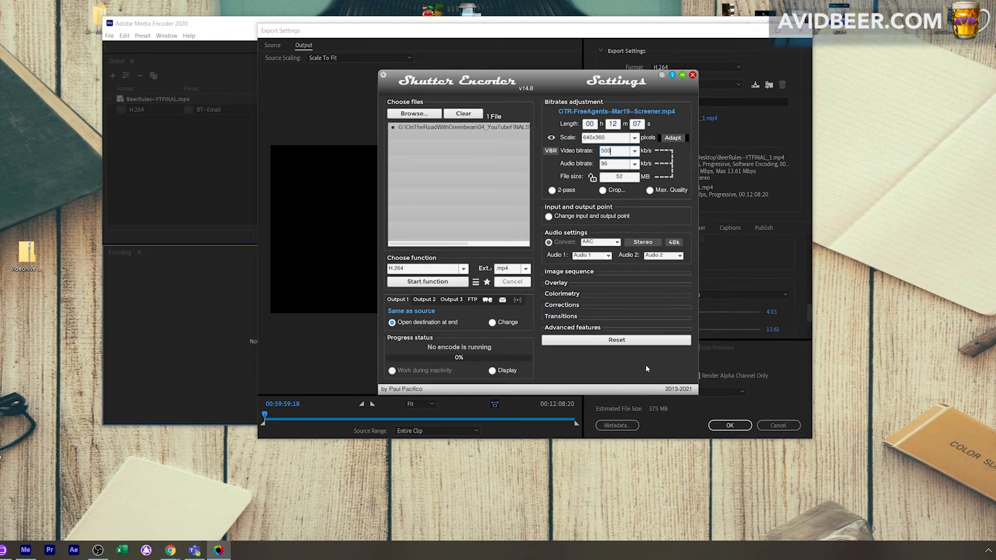
click(693, 75)
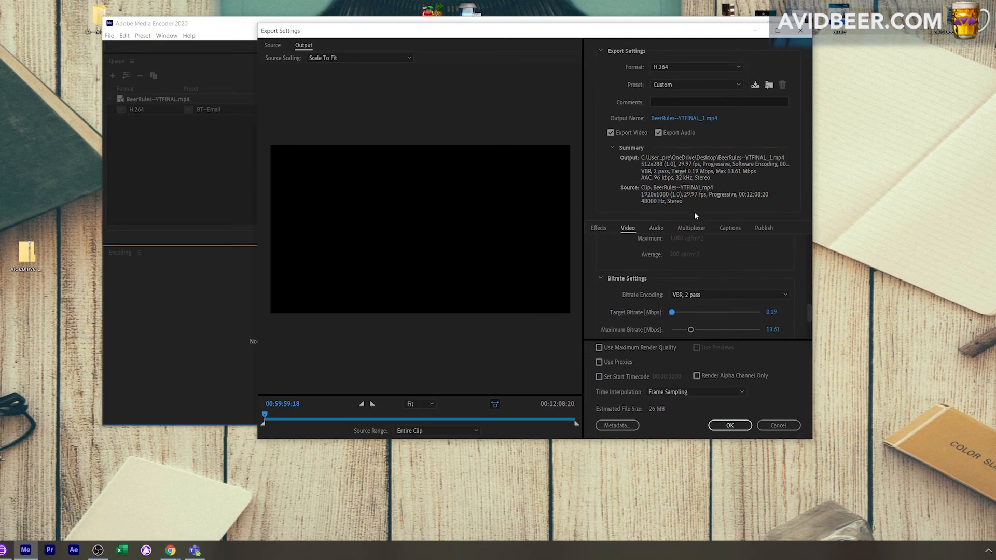
Set the audio bitrate of the BeerRules--YTFINAL.mp4 export to 28 kbps.
click(655, 229)
scroll(723, 278, down, 3)
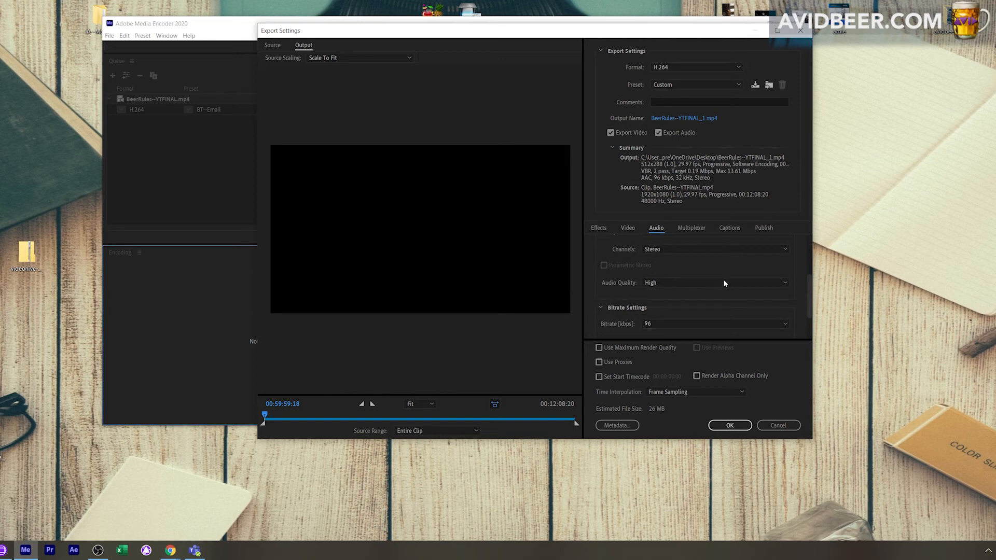
click(783, 324)
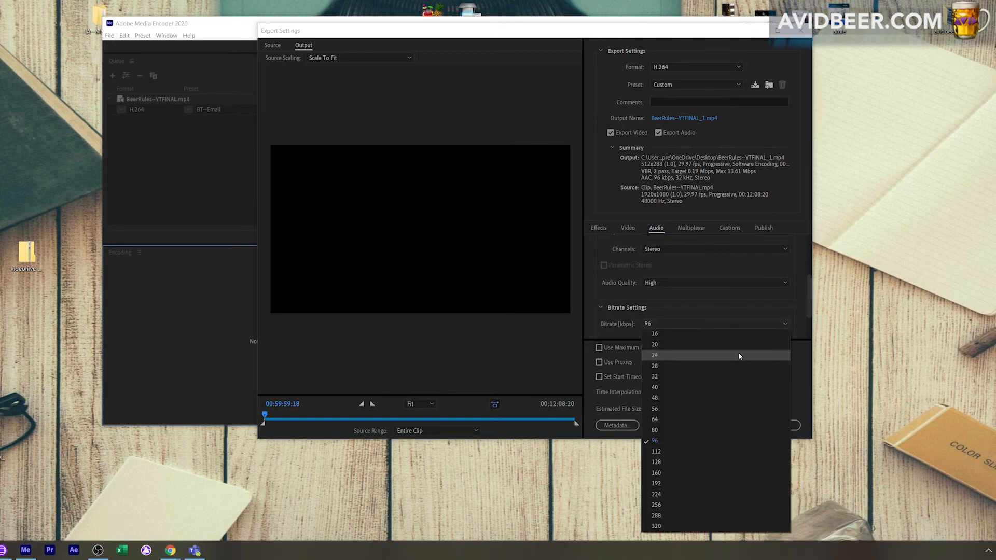
click(732, 525)
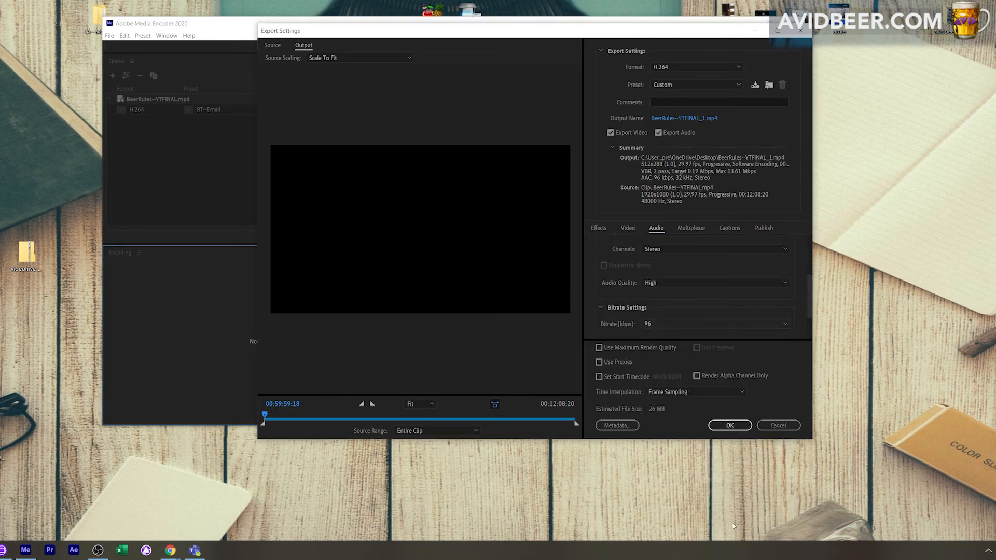
click(784, 329)
click(707, 376)
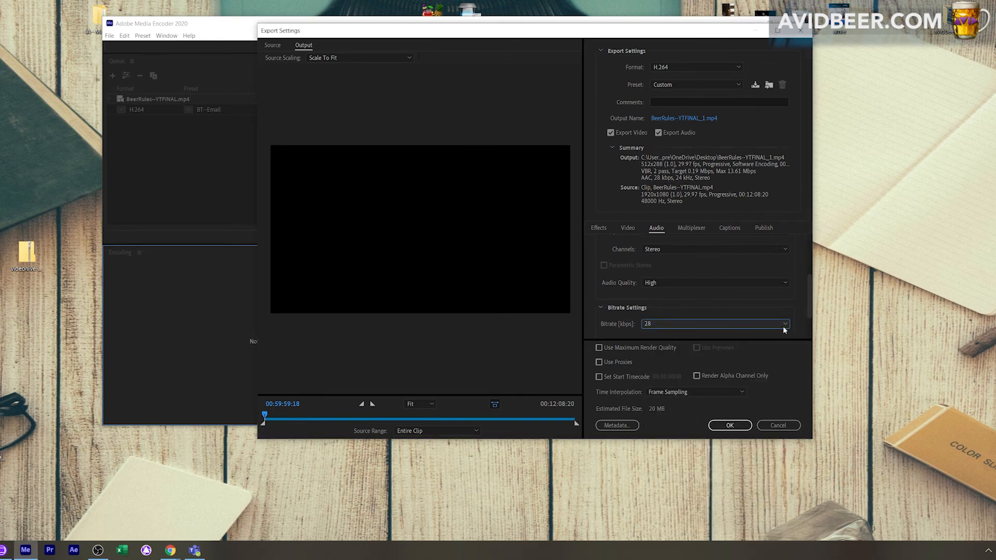
Choose the audio bitrate once more and accept the export settings.
click(783, 326)
click(716, 357)
click(729, 425)
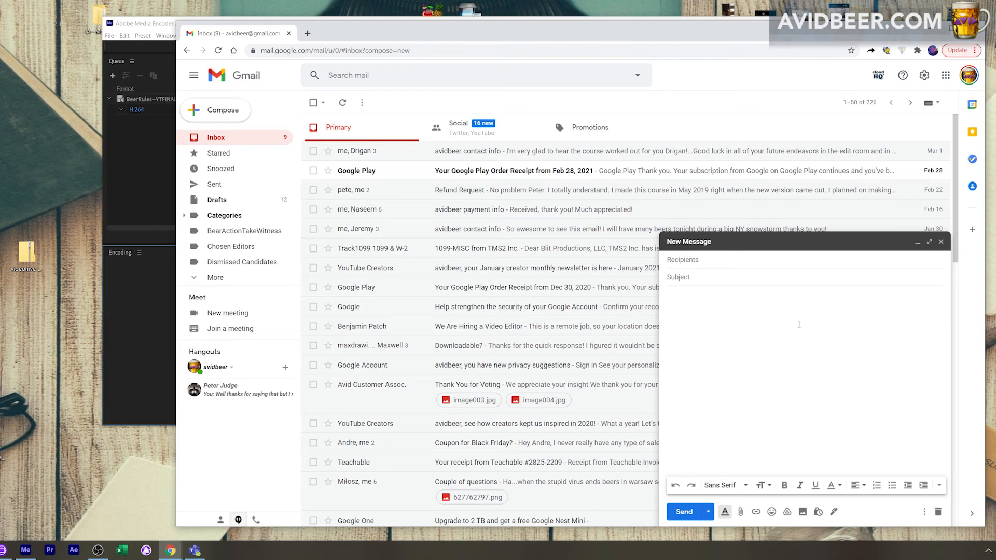
key(super+d)
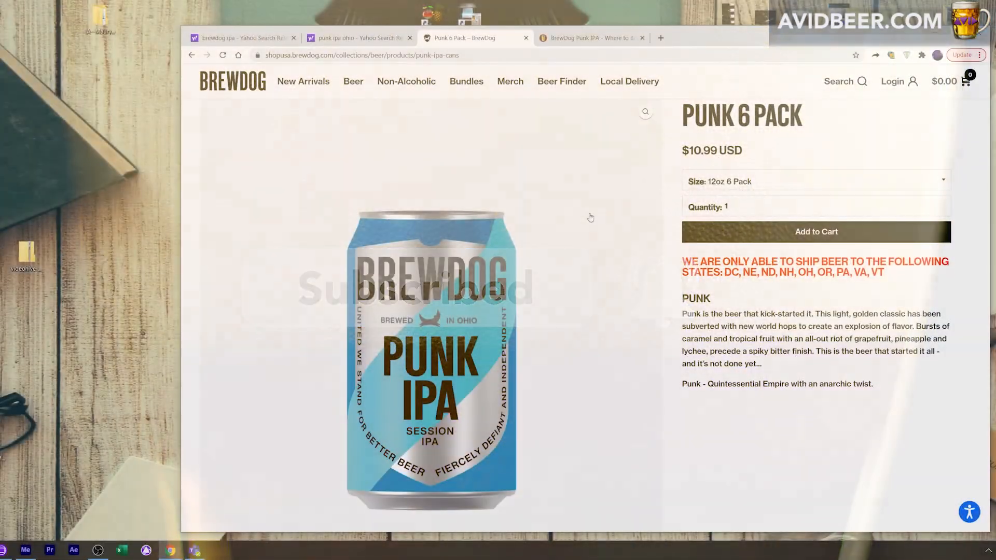
scroll(586, 216, down, 1)
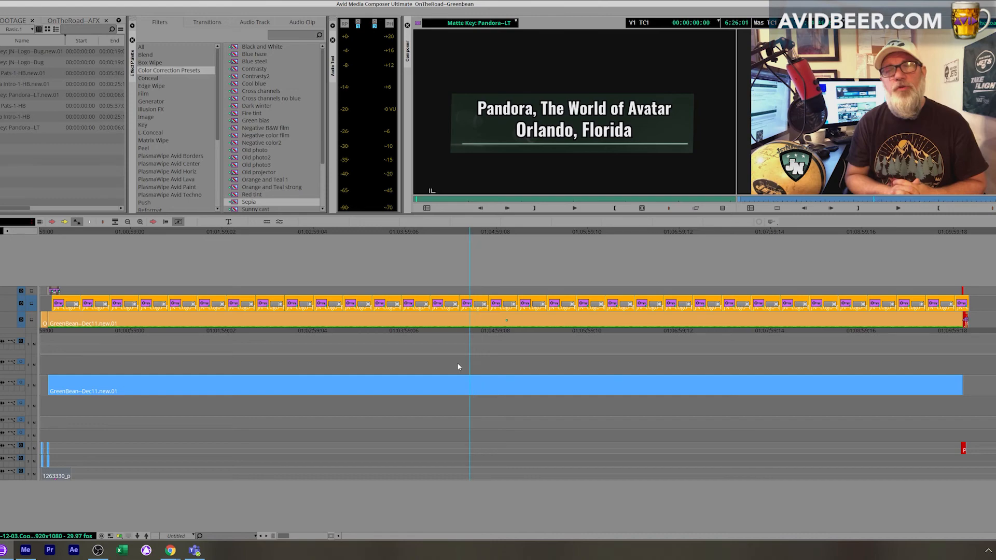
Scrub through the OnTheRoad-Greenbean sequence in Avid Media Composer, from its early part to near its end.
click(437, 365)
click(256, 356)
drag(384, 333, 895, 313)
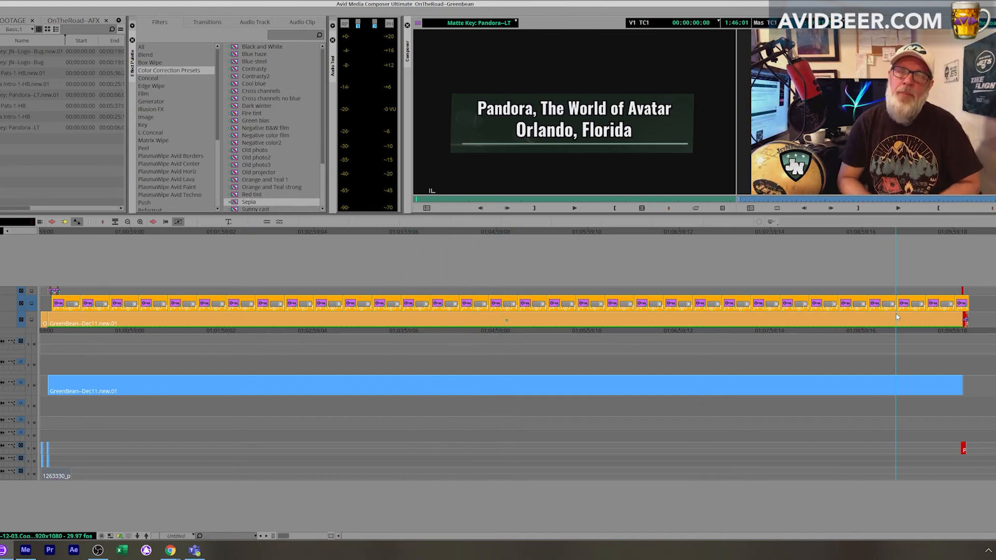